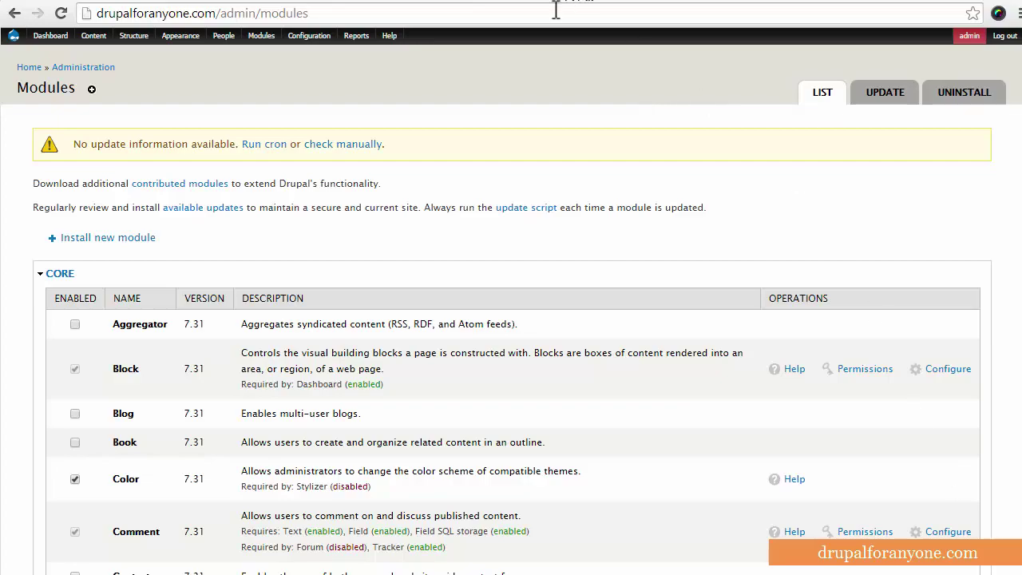
Scroll the module list down to the Other section with the Backup and Migrate row
scroll(447, 242, "down", 20)
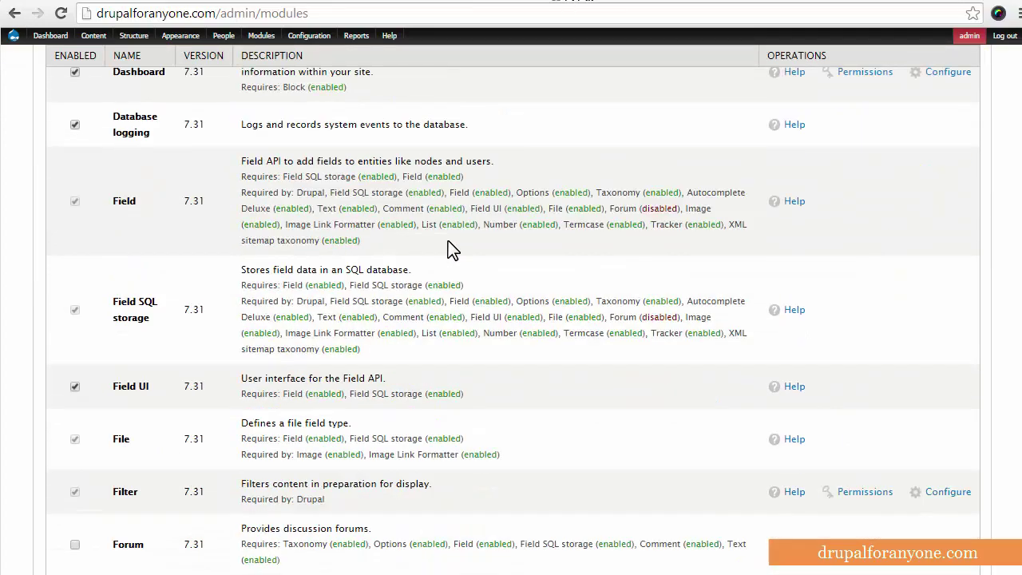
scroll(448, 240, "down", 20)
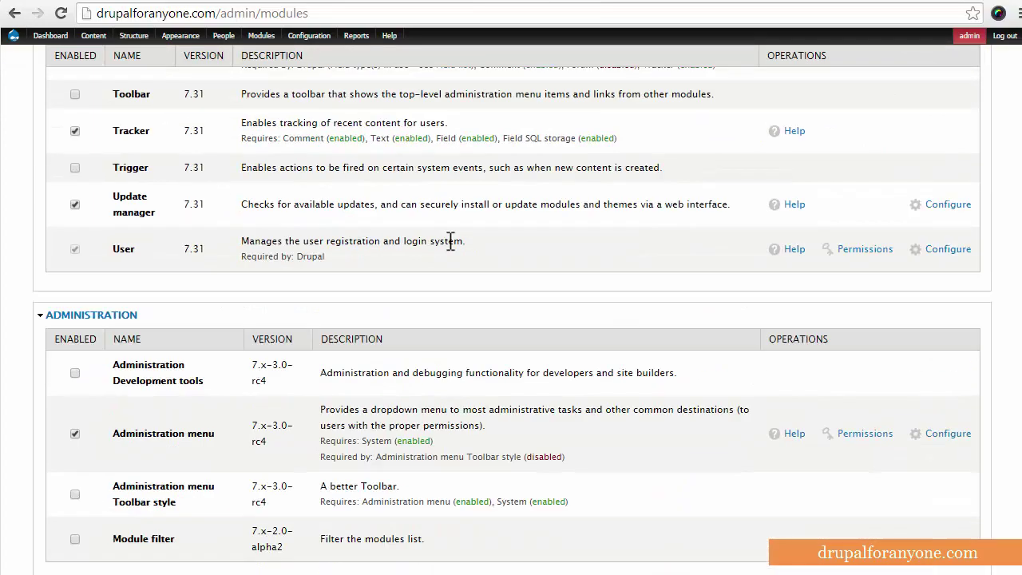
scroll(450, 240, "down", 10)
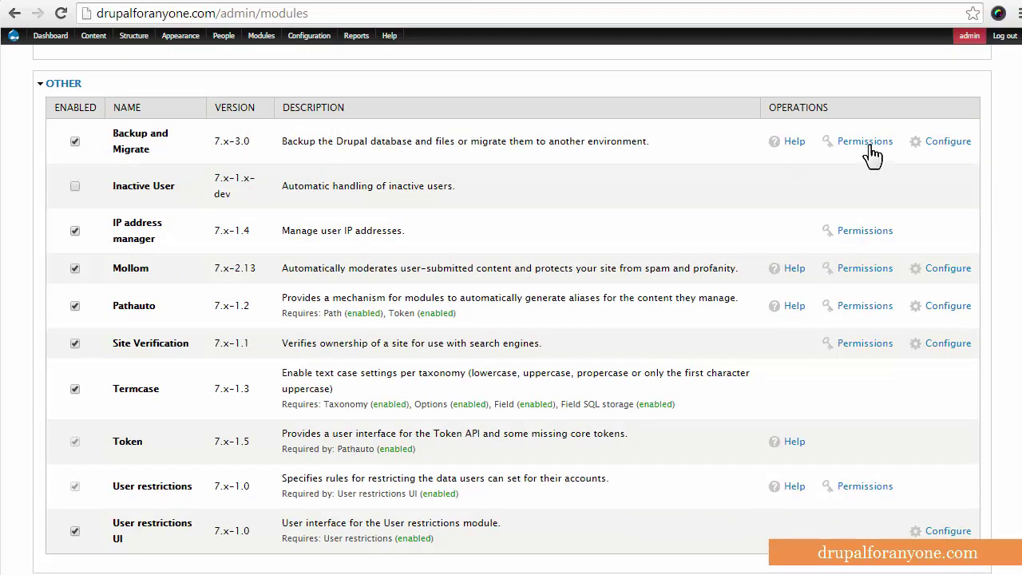
Open Backup and Migrate's Configure link to reach its Quick Backup form
left_click(934, 145)
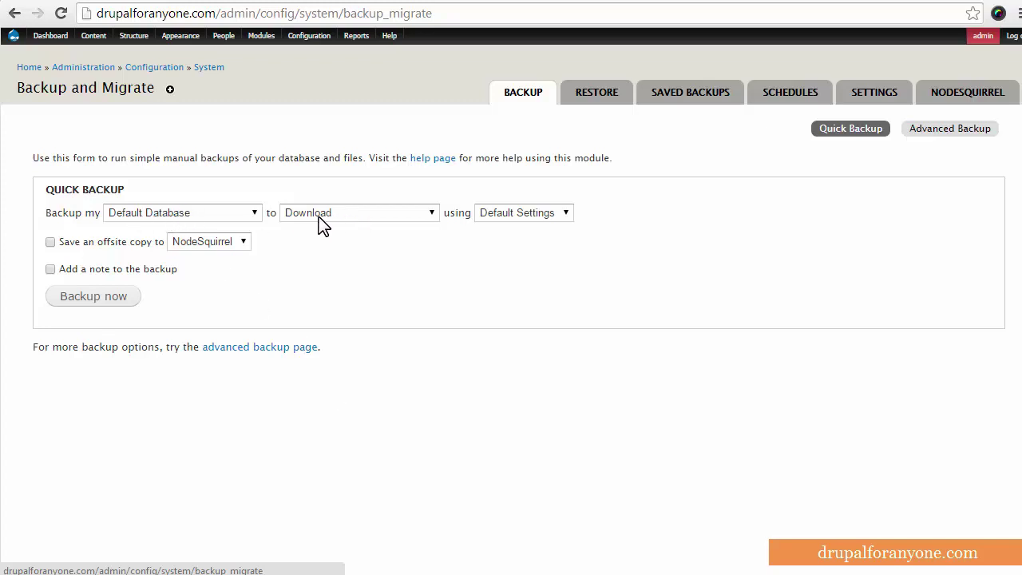
Back up the Default Database to Download with Default Settings, saving a .gz file
left_click(106, 307)
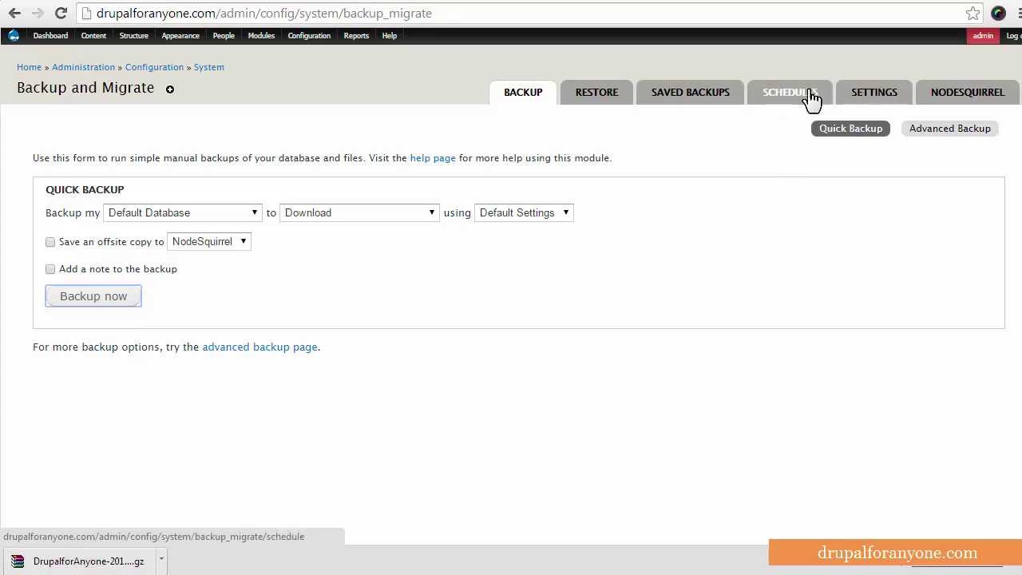
Review the Manual, Scheduled and NodeSquirrel destinations on the Settings page
left_click(877, 98)
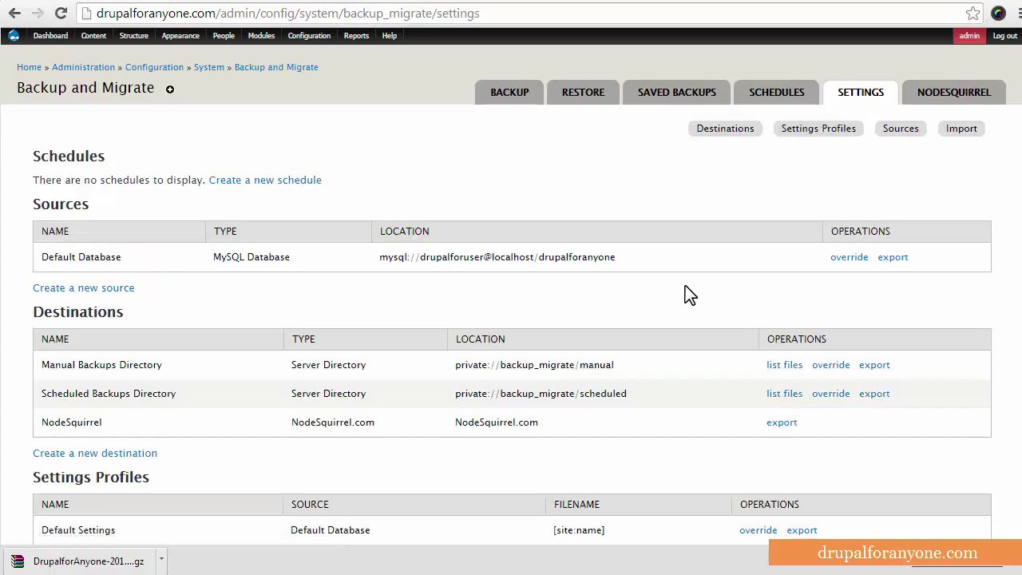
scroll(470, 283, "down", 1)
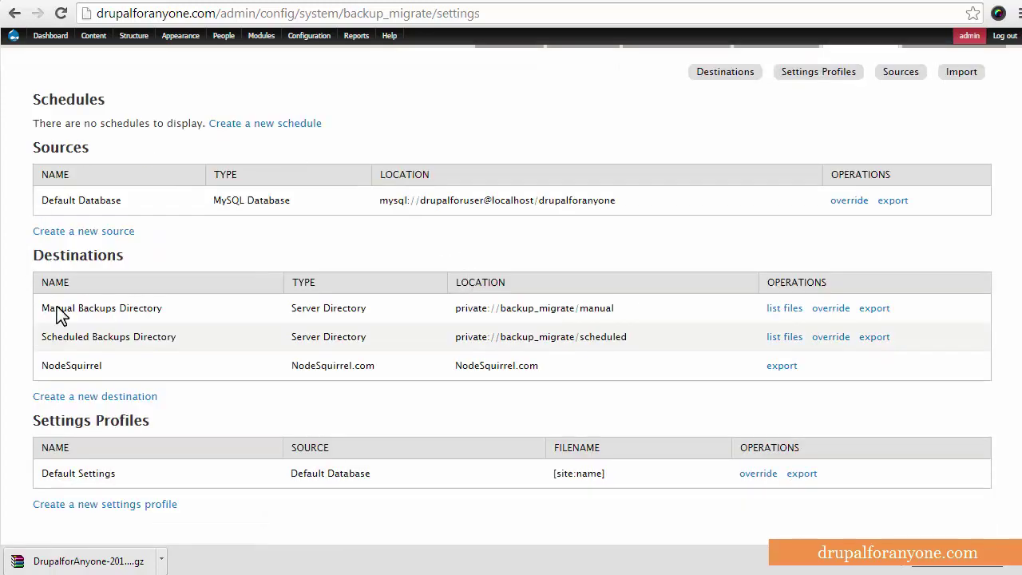
left_click_drag(178, 312, 36, 309)
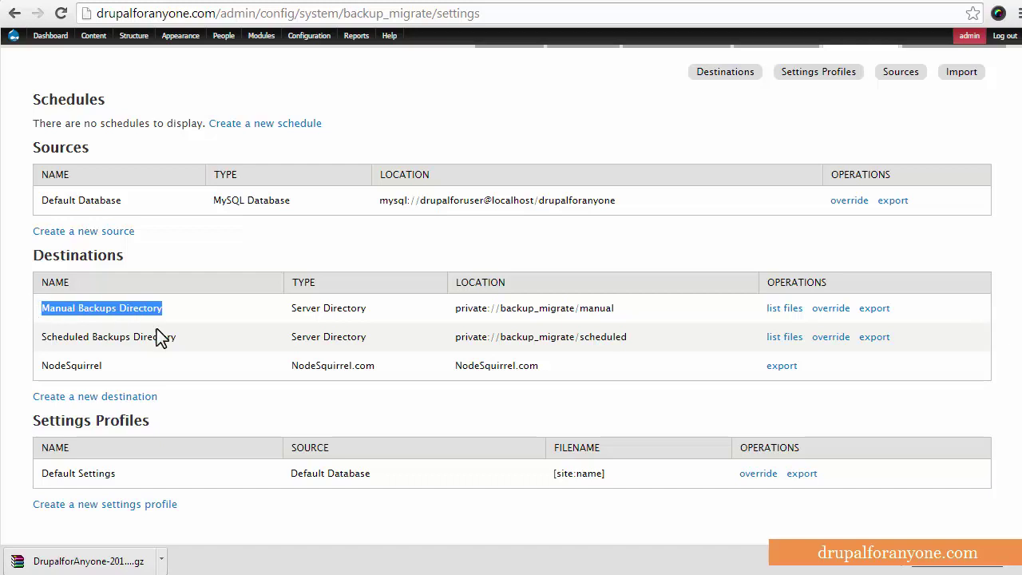
left_click_drag(177, 337, 39, 337)
left_click_drag(109, 364, 38, 365)
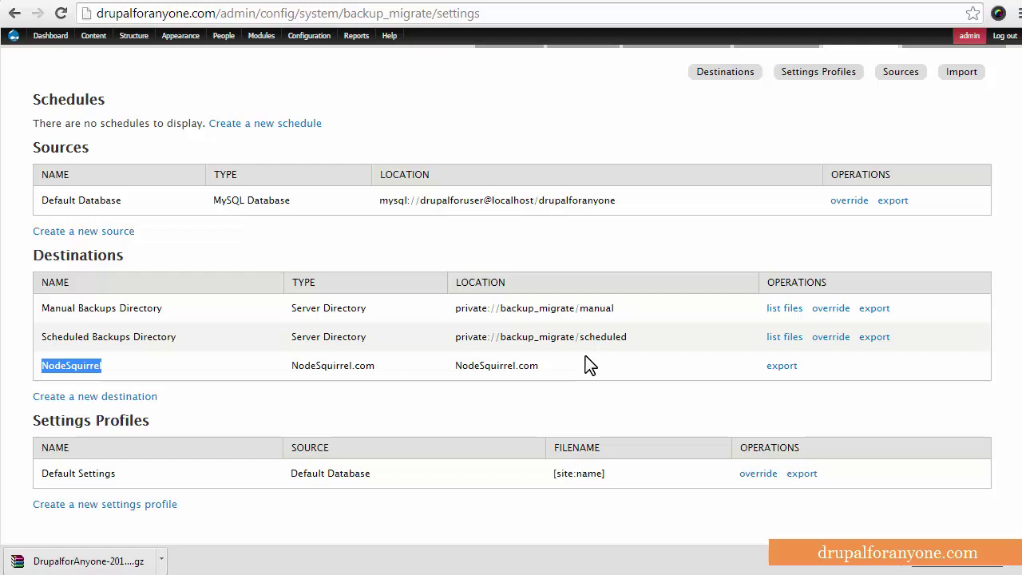
scroll(625, 290, "up", 1)
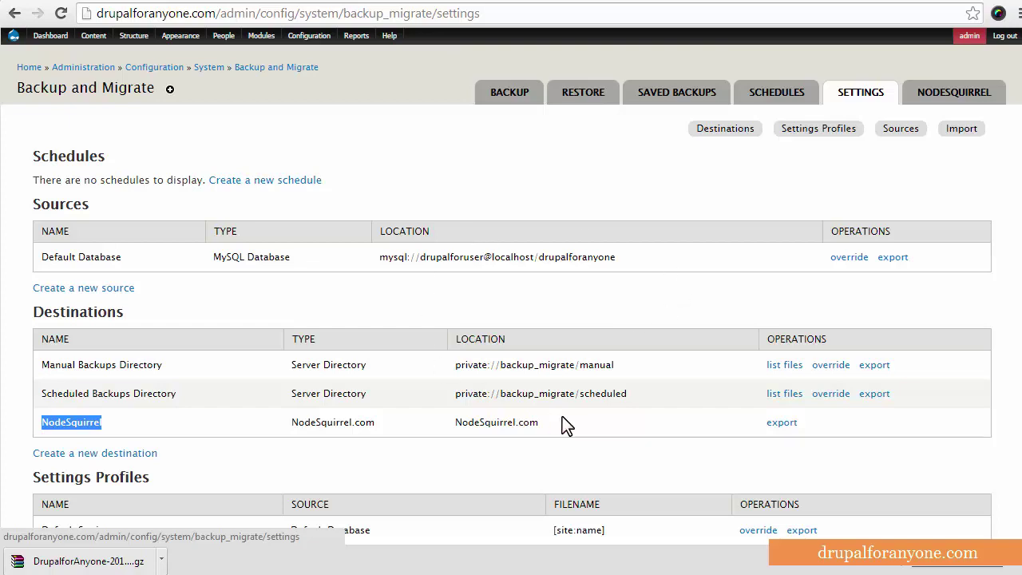
scroll(562, 416, "down", 1)
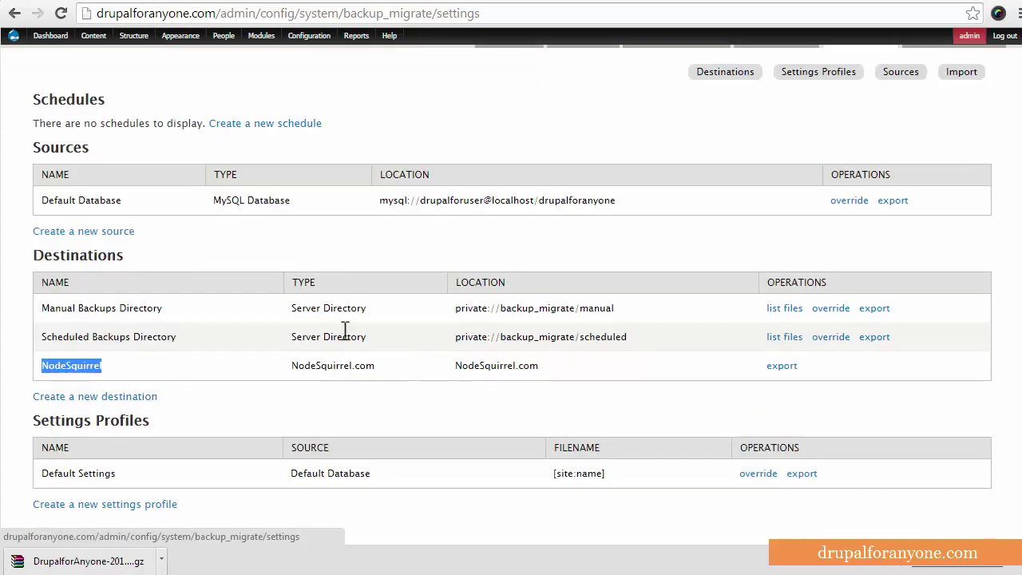
left_click(144, 300)
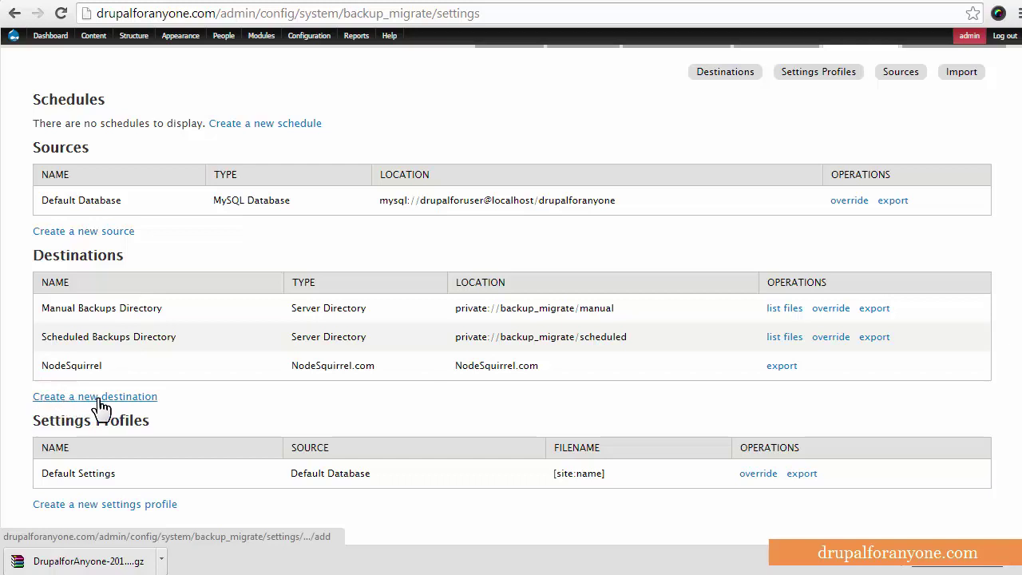
Create and save an Email destination named 'Admin Email Box' with the admin's email address
left_click(72, 397)
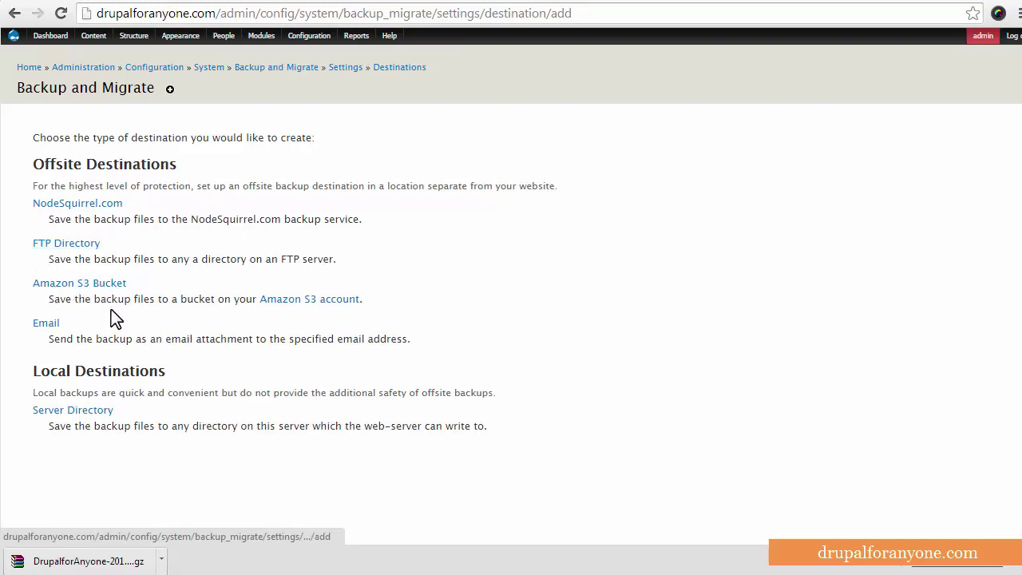
left_click(45, 323)
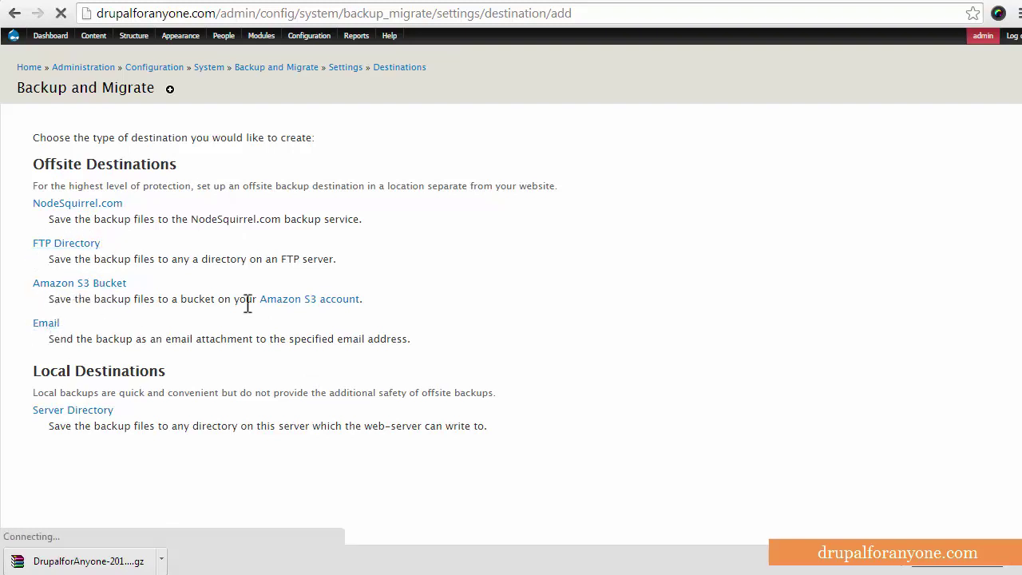
left_click(120, 152)
key("ctrl+a")
type("Ad")
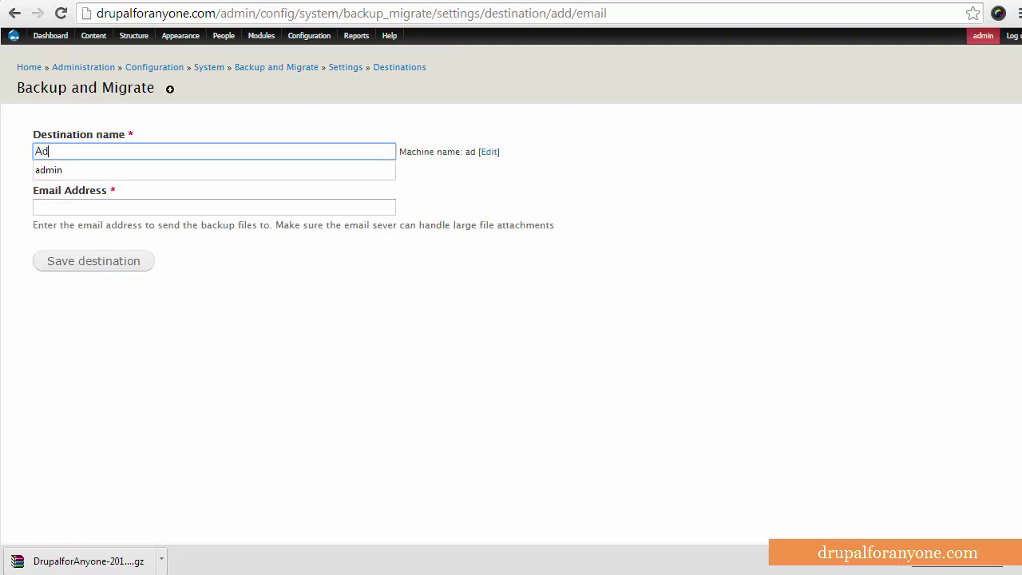
type("min Email Box")
left_click(172, 206)
left_click(126, 260)
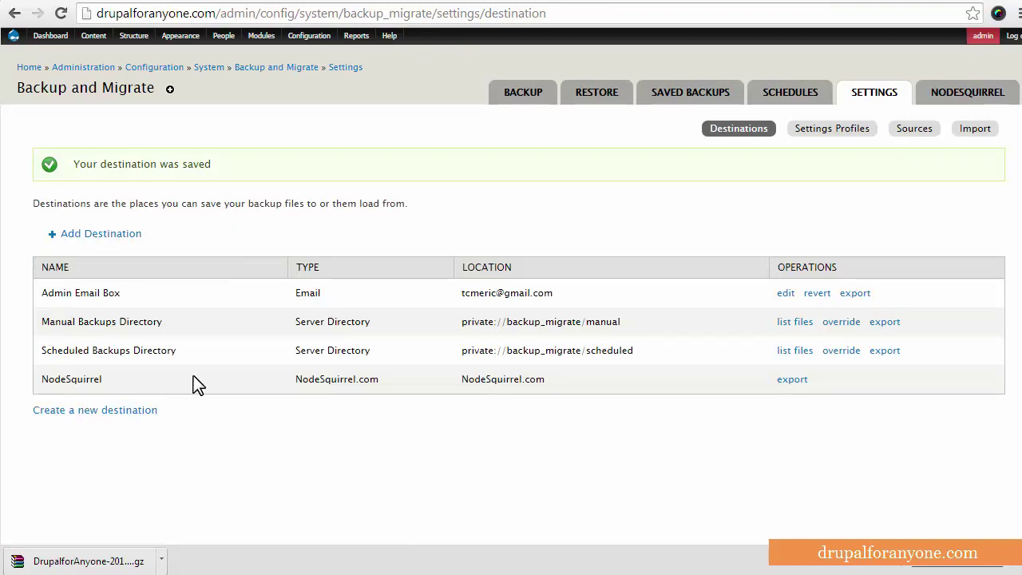
left_click_drag(146, 295, 37, 296)
left_click(130, 298)
Add a new backup schedule named 'Weekly Email Backup'
left_click(769, 102)
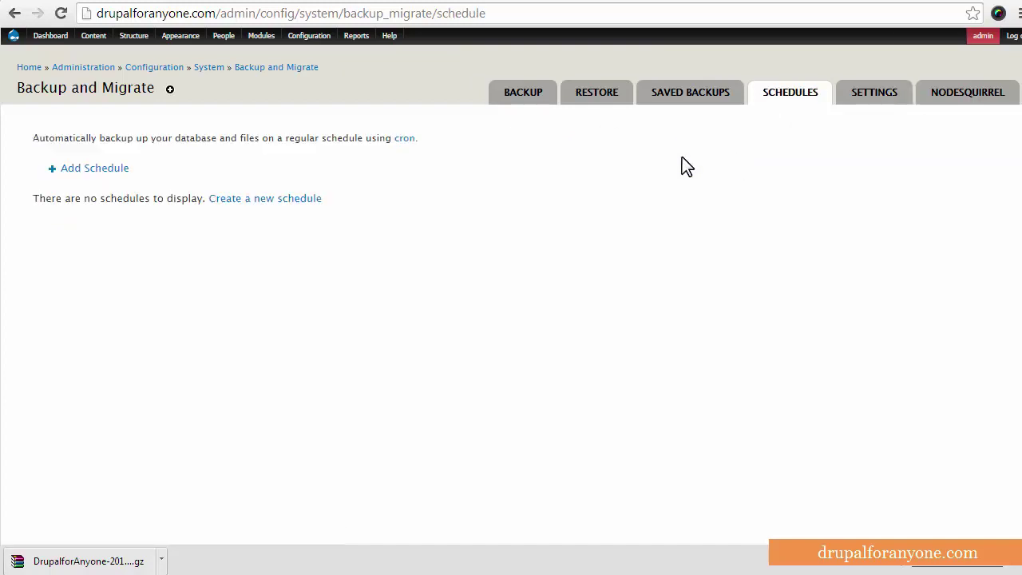
left_click(97, 182)
left_click_drag(200, 151, 8, 155)
type("Ema")
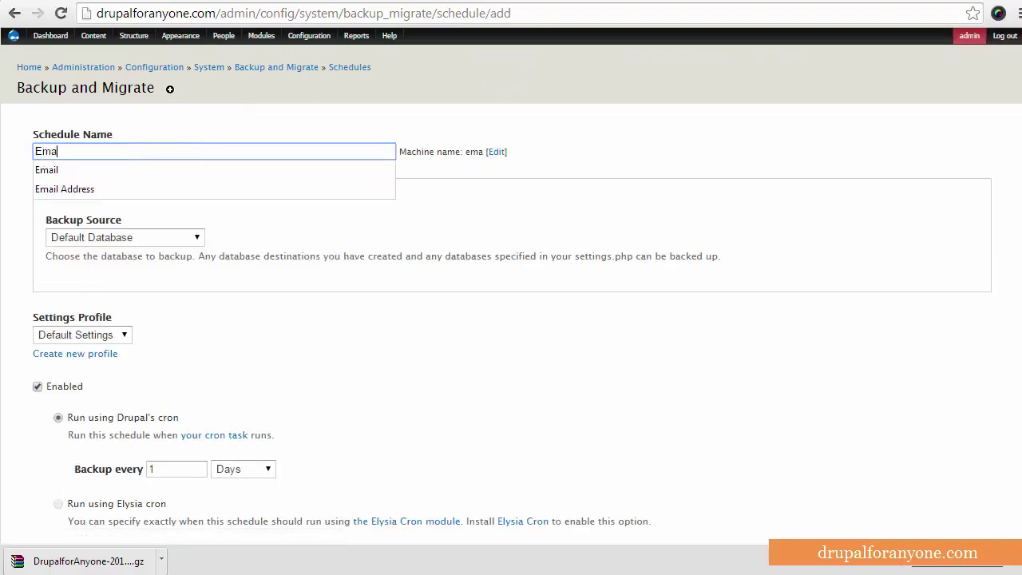
key("BackSpace")
key("BackSpace")
key("BackSpace")
type("Weekly Emai")
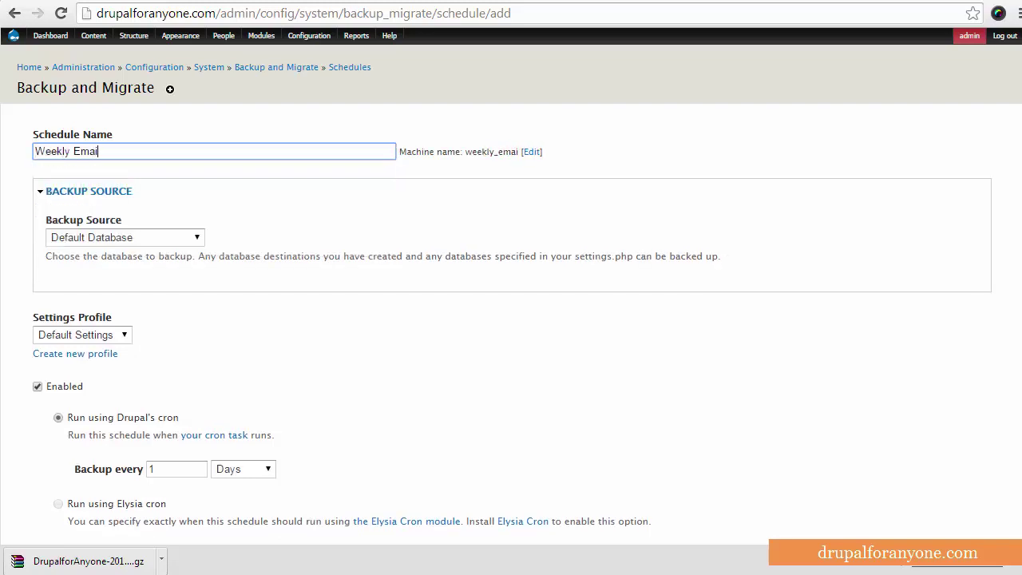
type("l Backup")
key("BackSpace")
type("p")
Keep Default Database and Default Settings, set destination to Admin Email Box, and save
left_click(121, 237)
left_click(121, 237)
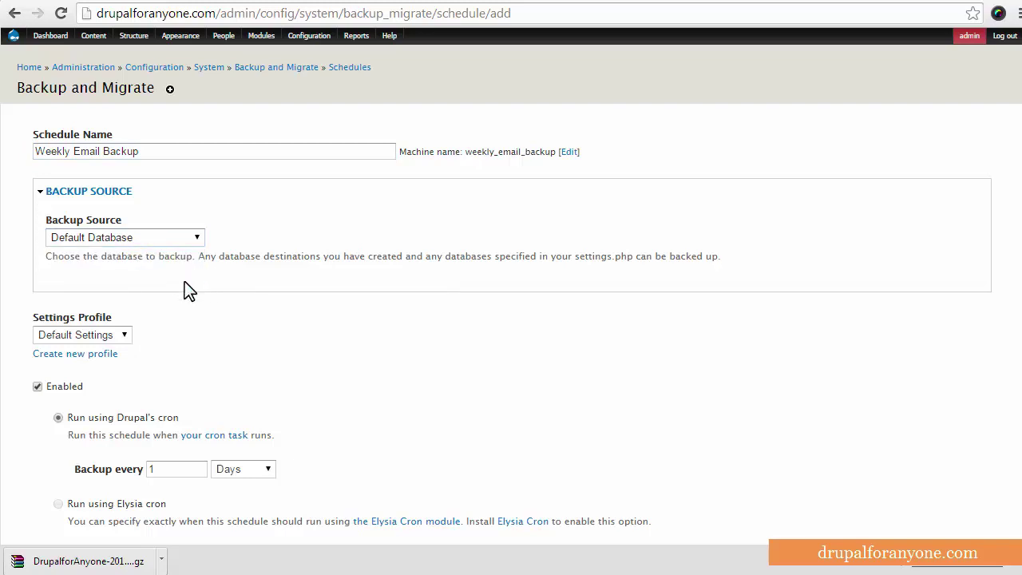
scroll(180, 279, "down", 1)
left_click(119, 256)
left_click(120, 256)
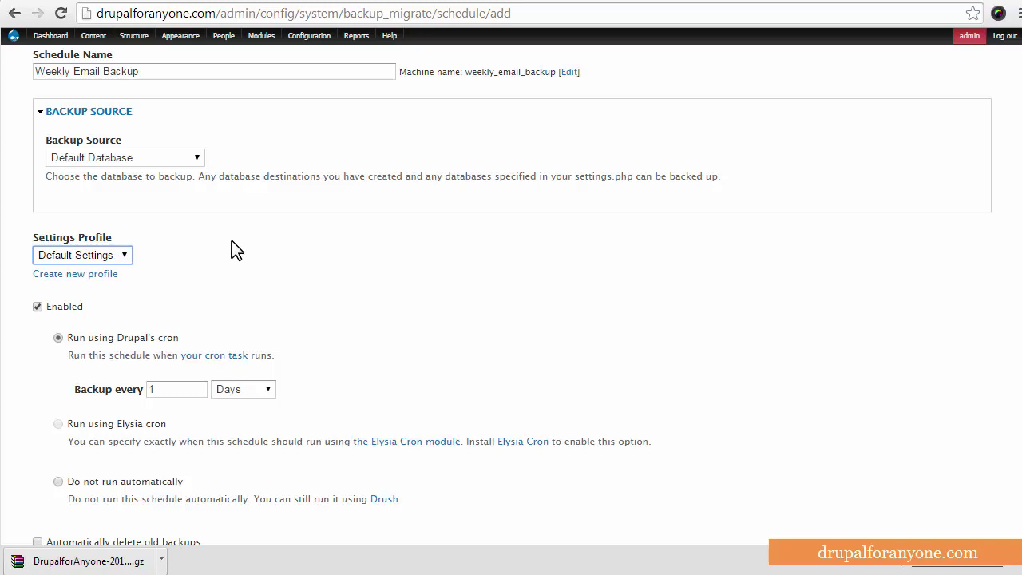
scroll(231, 248, "down", 1)
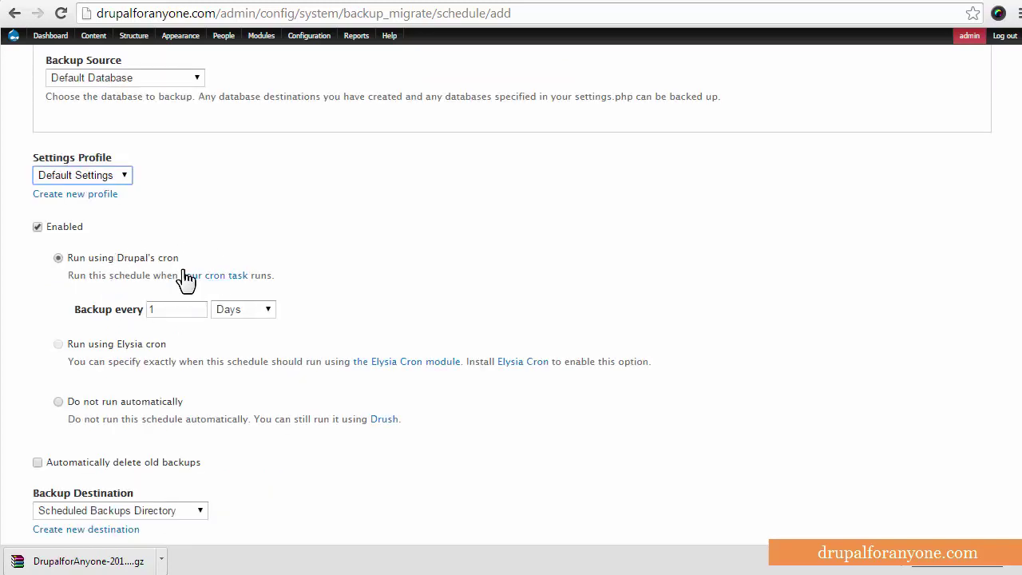
left_click(384, 295)
scroll(387, 293, "down", 2)
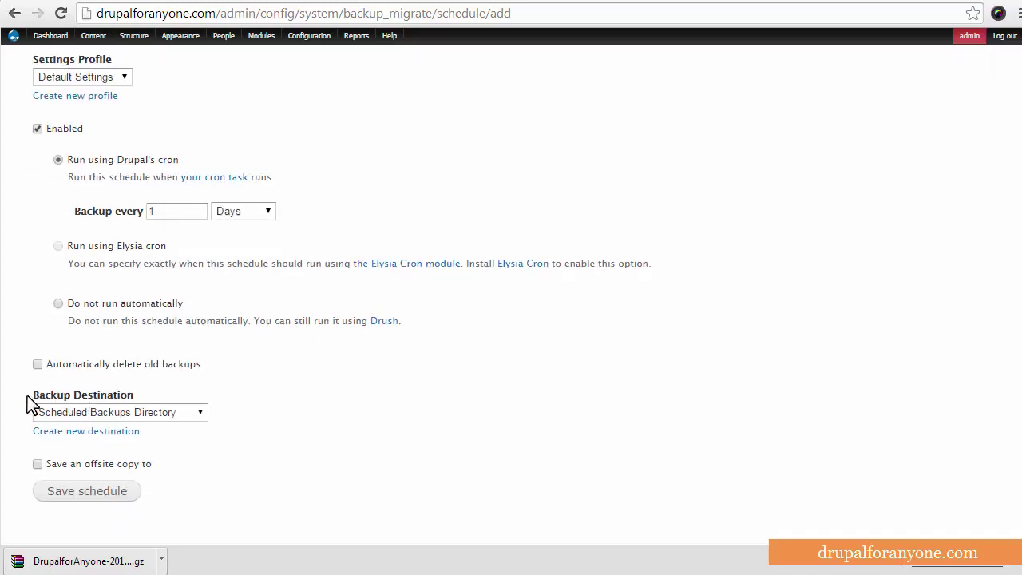
left_click(157, 414)
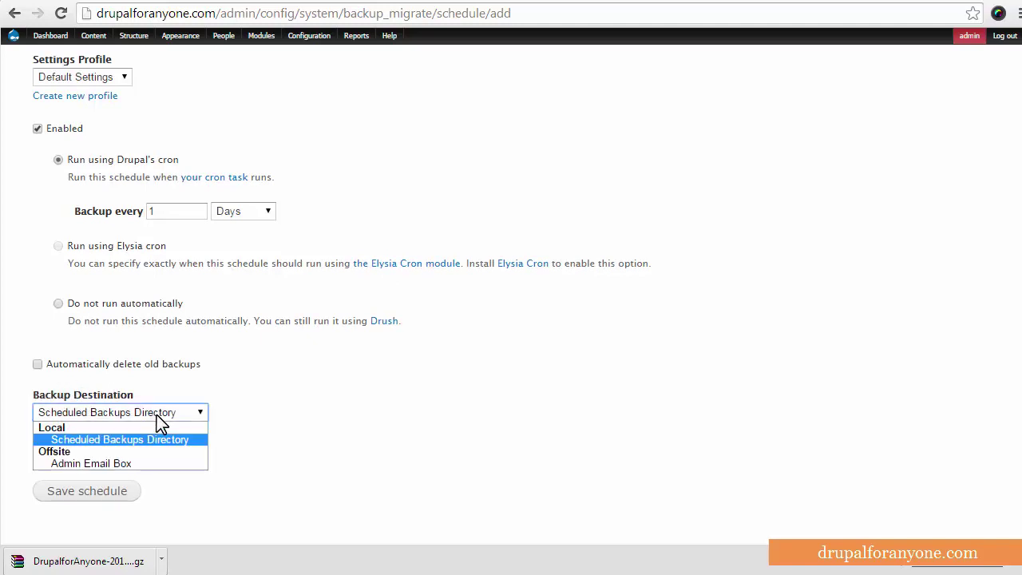
left_click(104, 464)
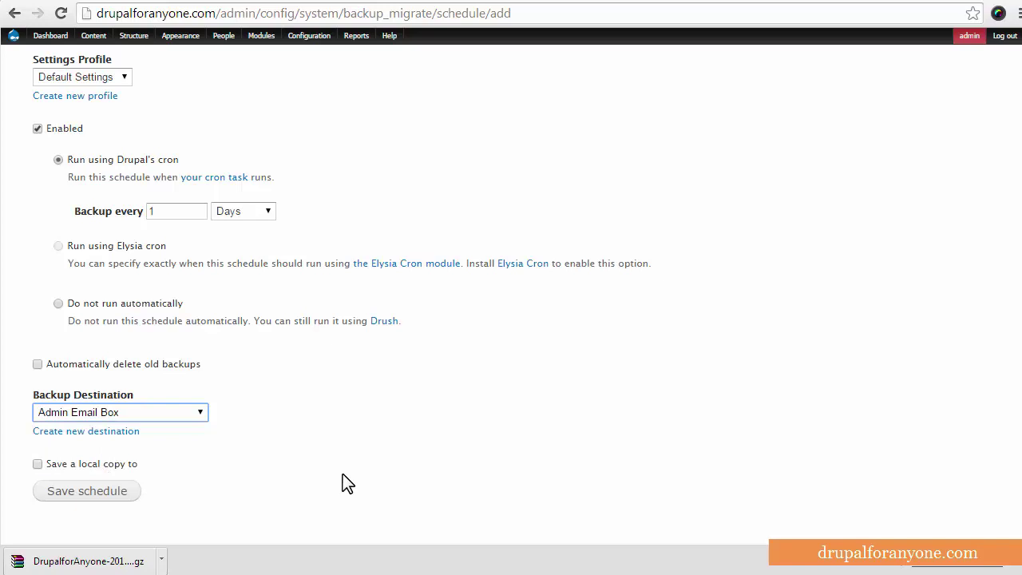
left_click(110, 493)
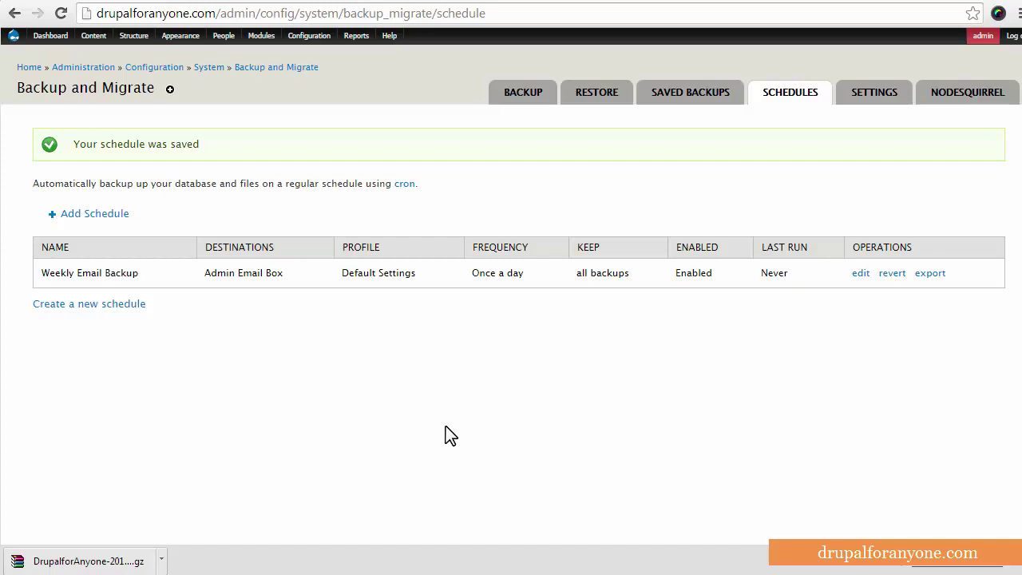
Switch to the Restore tab and look over the restore form
left_click(598, 99)
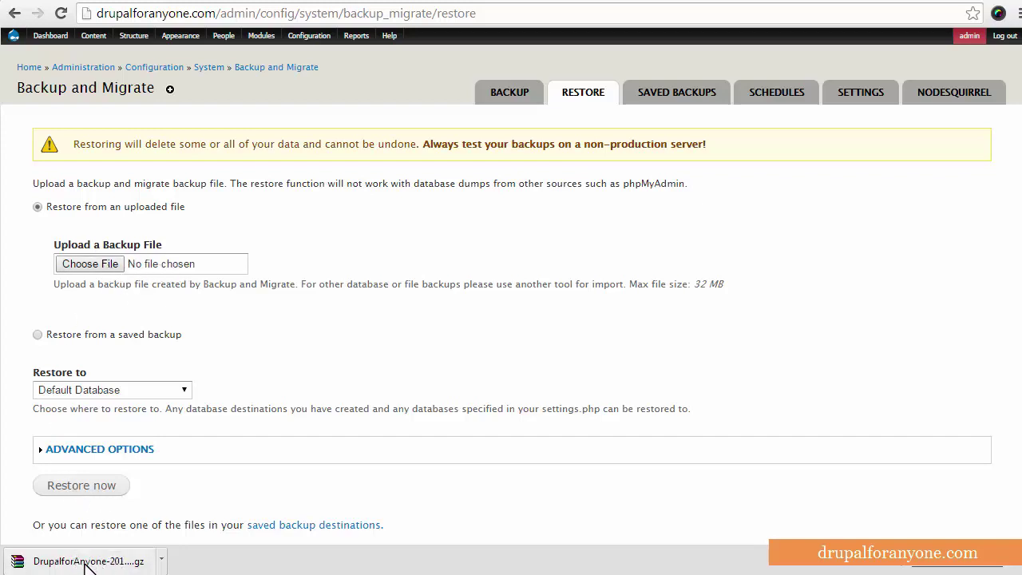
scroll(161, 435, "down", 1)
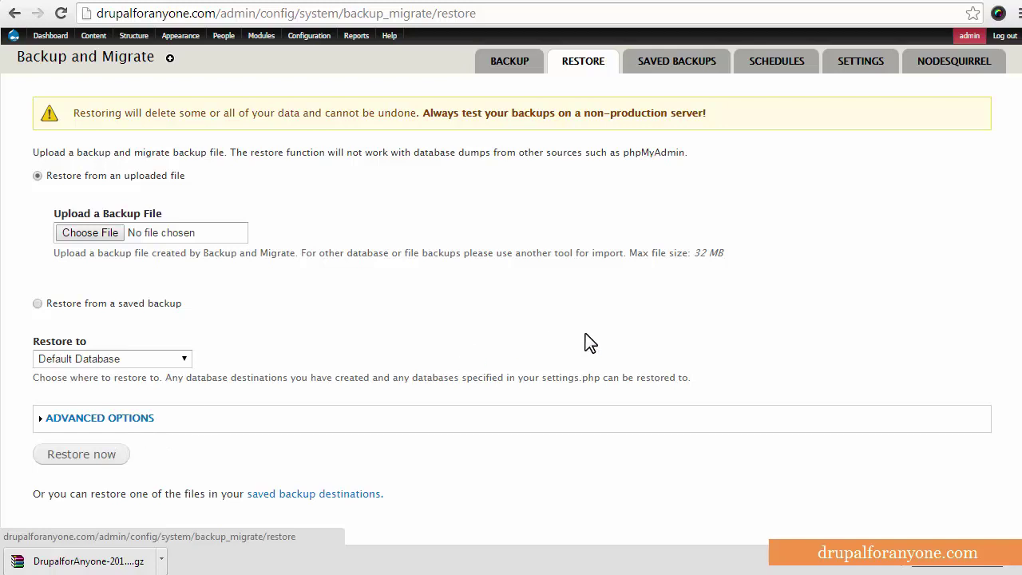
scroll(586, 333, "up", 1)
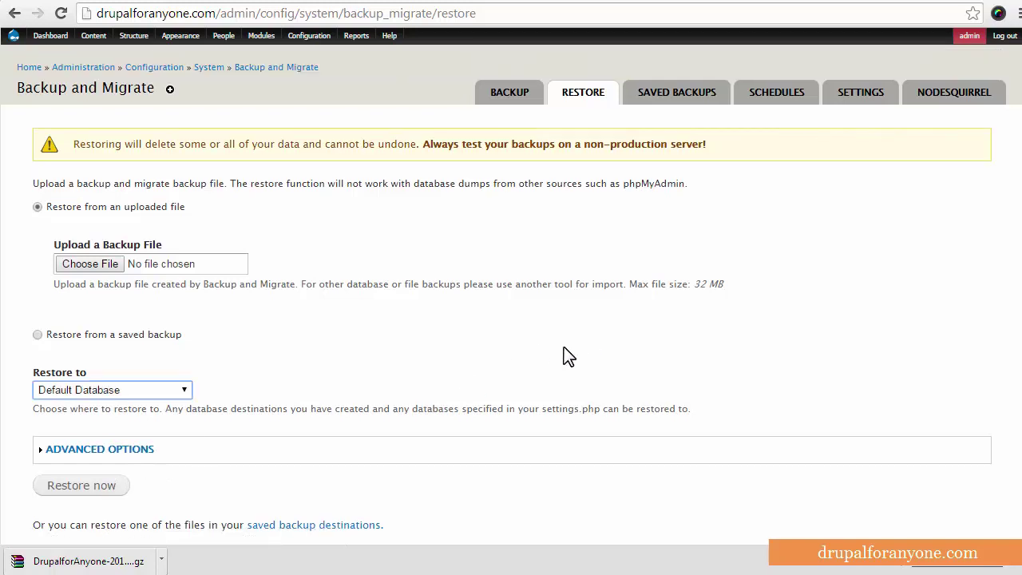
Back up the Default Database into Manual Backups Directory, then switch to the Restore tab
left_click(507, 112)
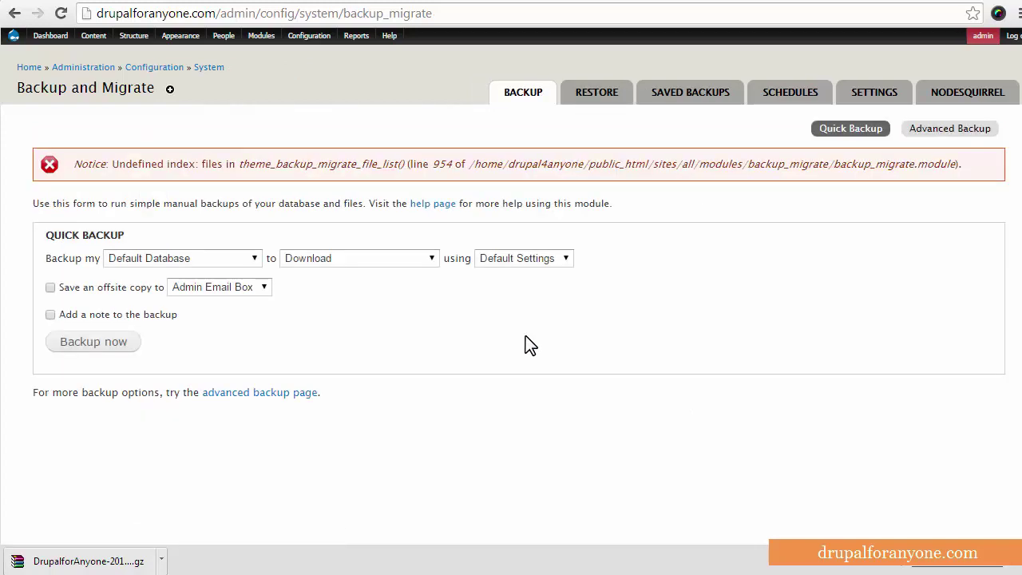
left_click(417, 259)
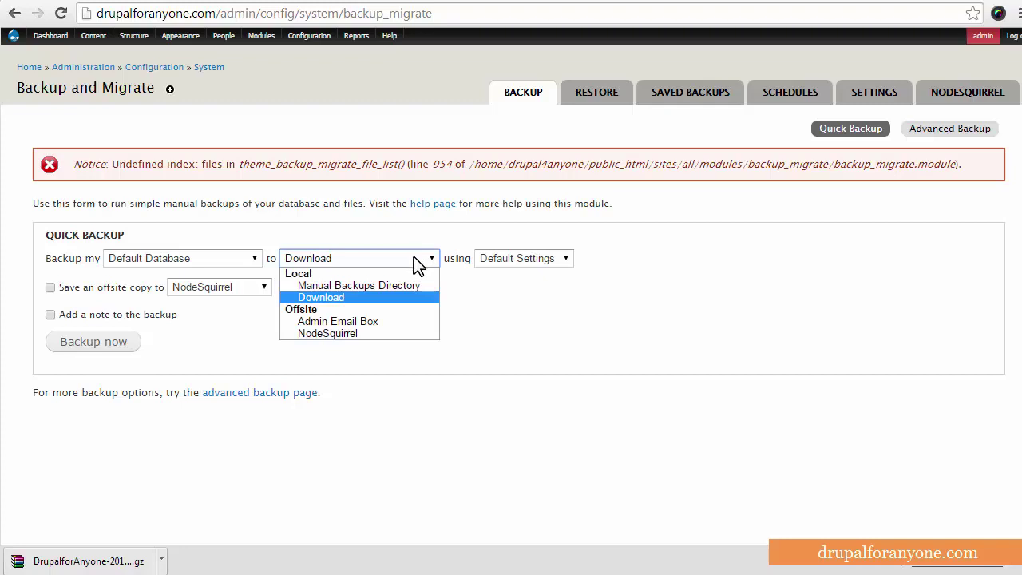
left_click(327, 286)
left_click(86, 343)
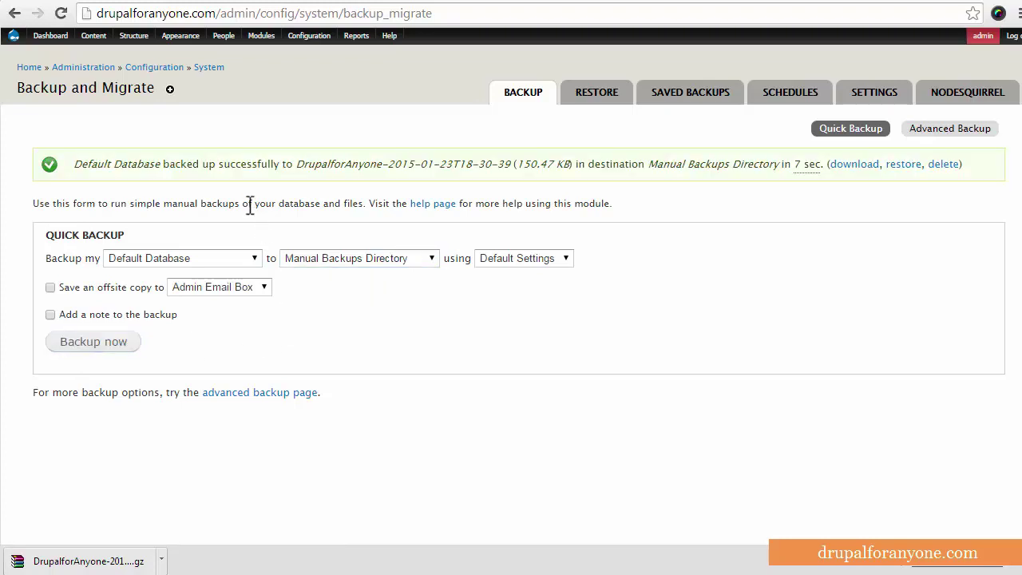
left_click_drag(80, 164, 375, 164)
left_click(375, 165)
left_click(610, 99)
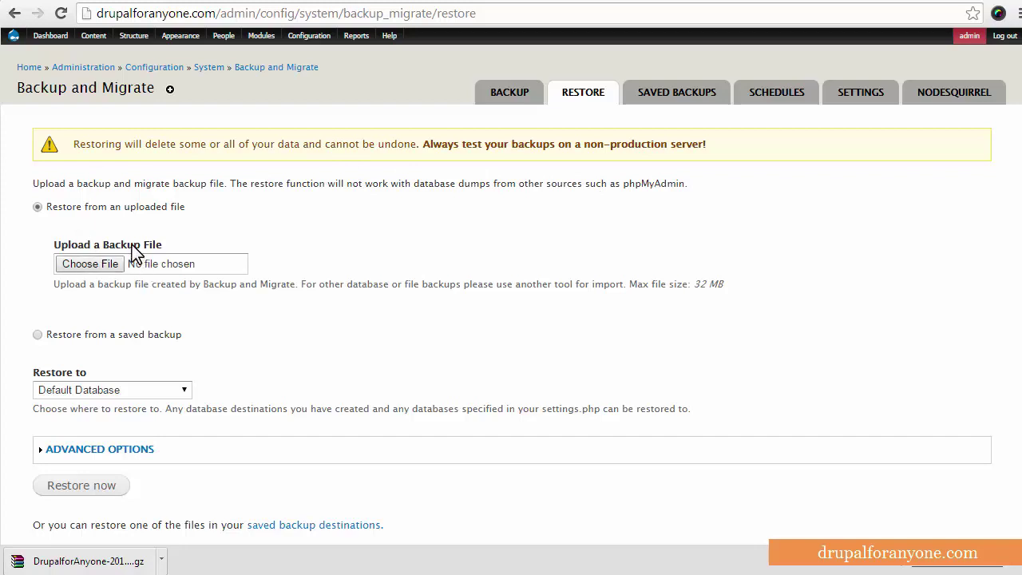
Choose 'Restore from a saved backup' to list the 150.47 KB manual backup file
scroll(543, 292, "down", 1)
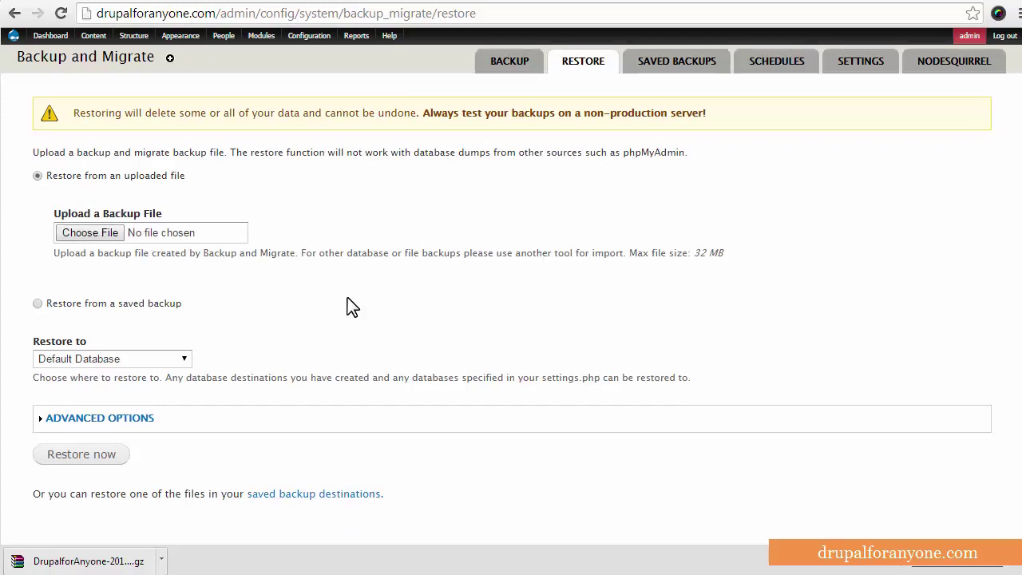
left_click(113, 303)
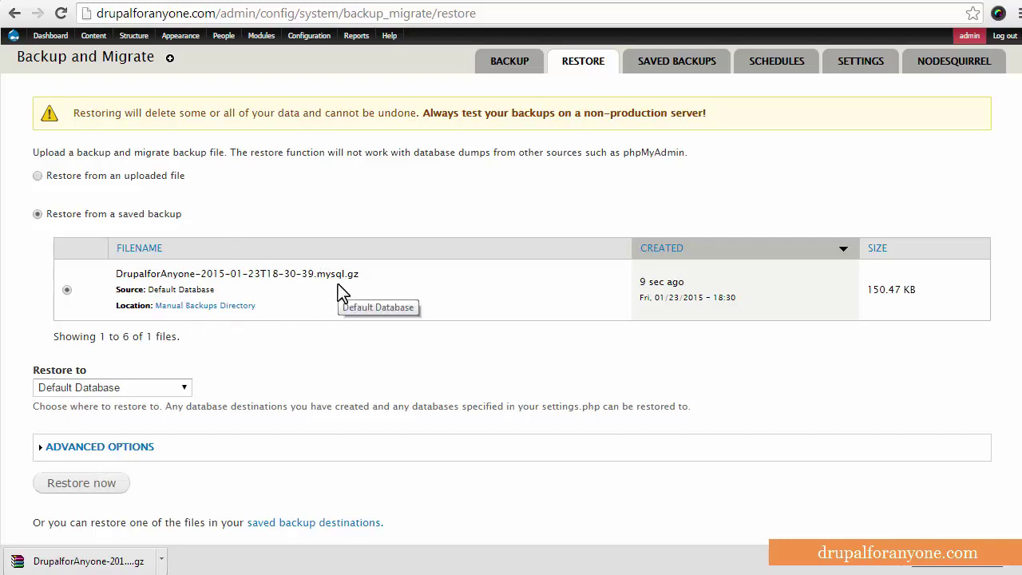
Switch back to the Backup tab's Quick Backup form
left_click(515, 64)
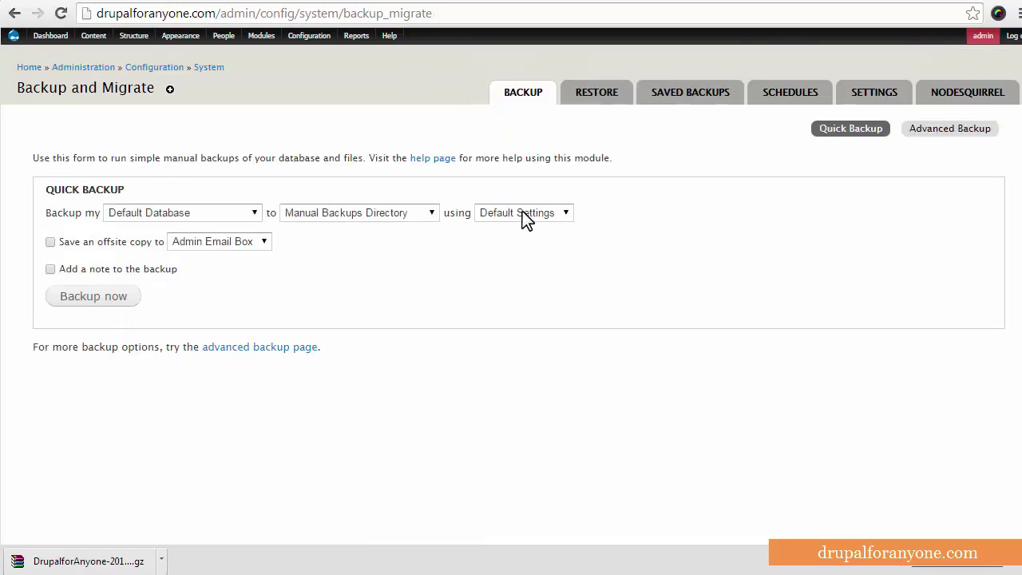